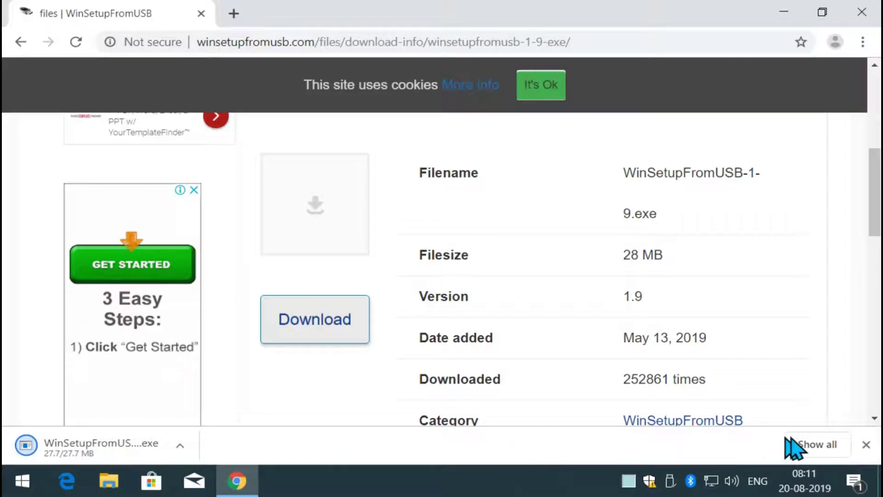
- Move the downloaded WinSetupFromUSB-1-9 (1) file from the Downloads folder into the MULTI BOOT WINDOS folder on the desktop
{"action": "left_click", "coordinate": [806, 442]}
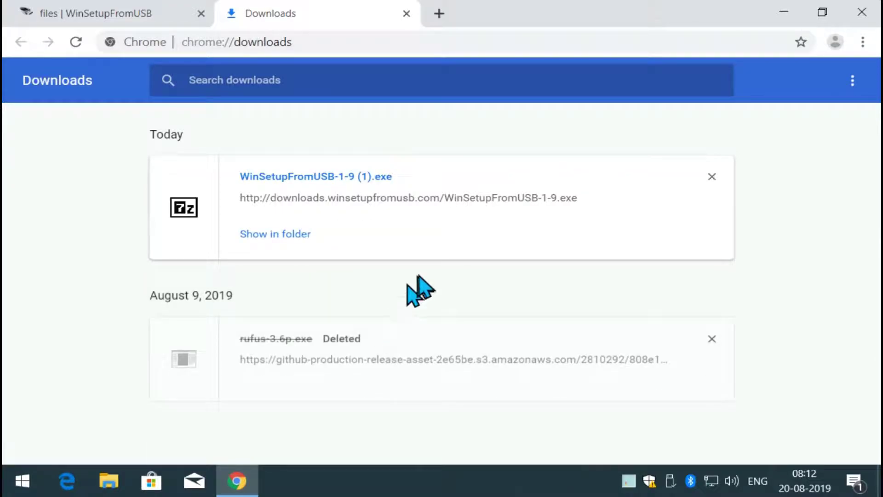
{"action": "left_click", "coordinate": [295, 236]}
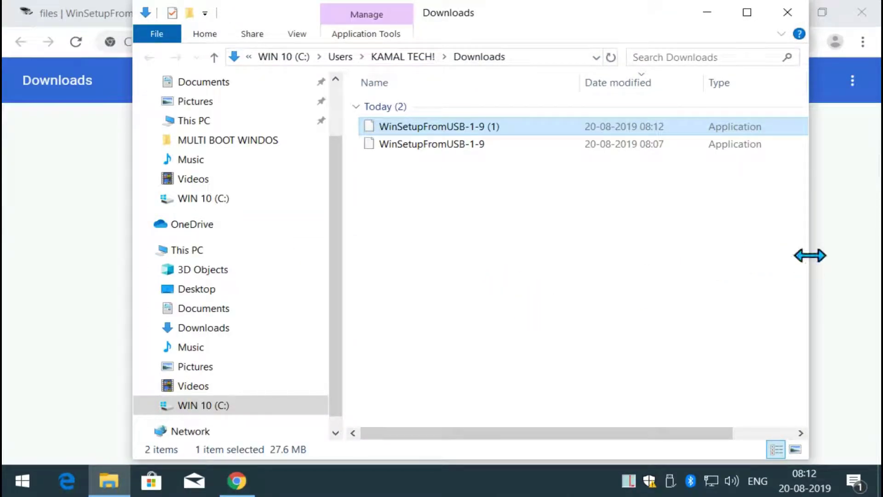
{"action": "left_click_drag", "start_coordinate": [809, 254], "coordinate": [827, 254]}
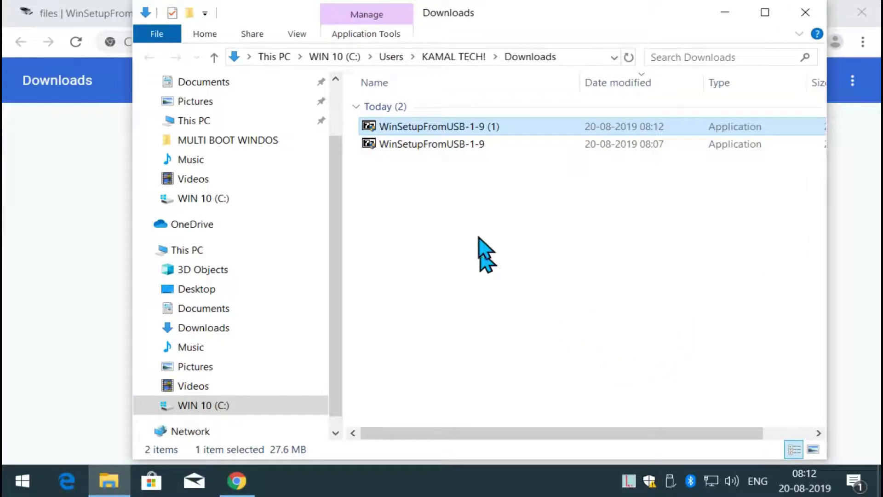
{"action": "right_click", "coordinate": [475, 131]}
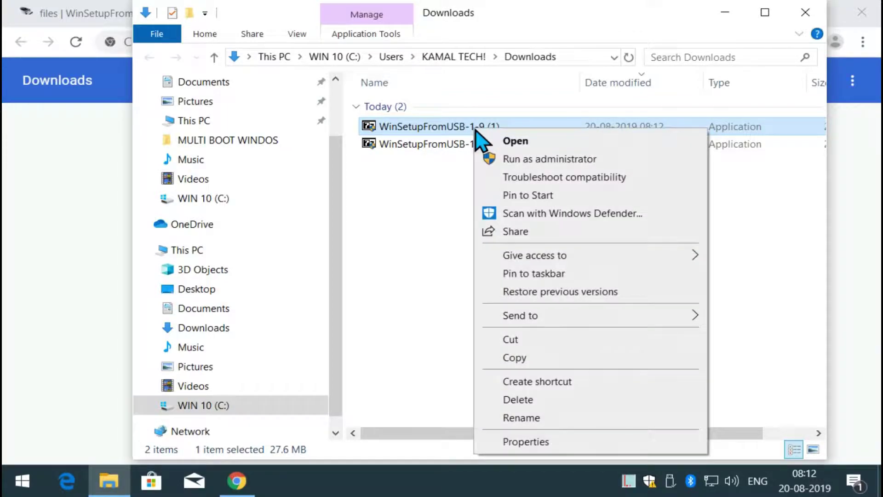
{"action": "left_click", "coordinate": [527, 344]}
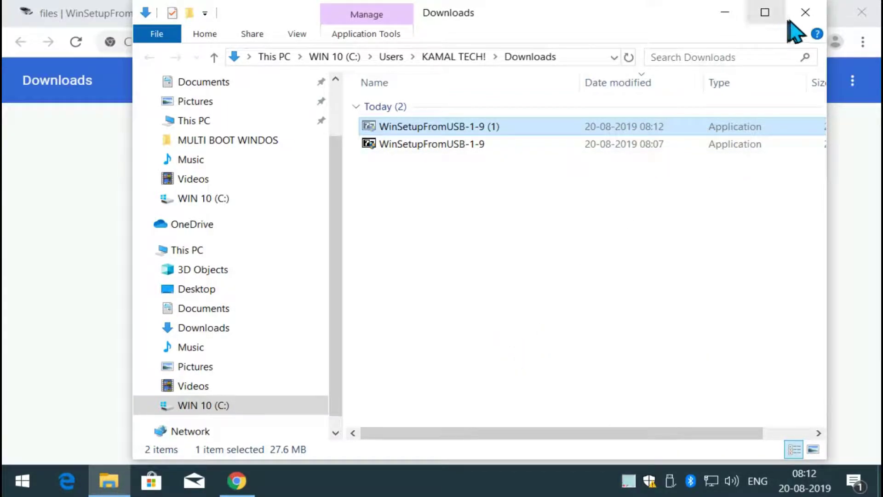
{"action": "left_click", "coordinate": [735, 19]}
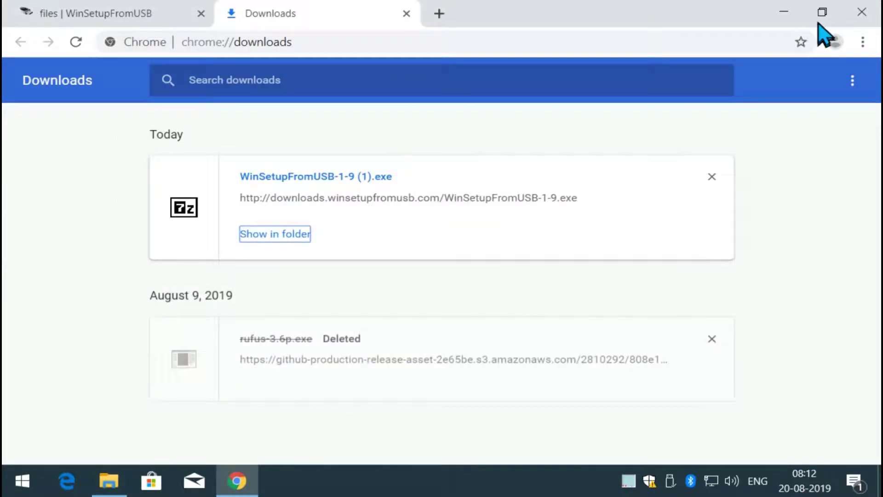
{"action": "left_click", "coordinate": [784, 11]}
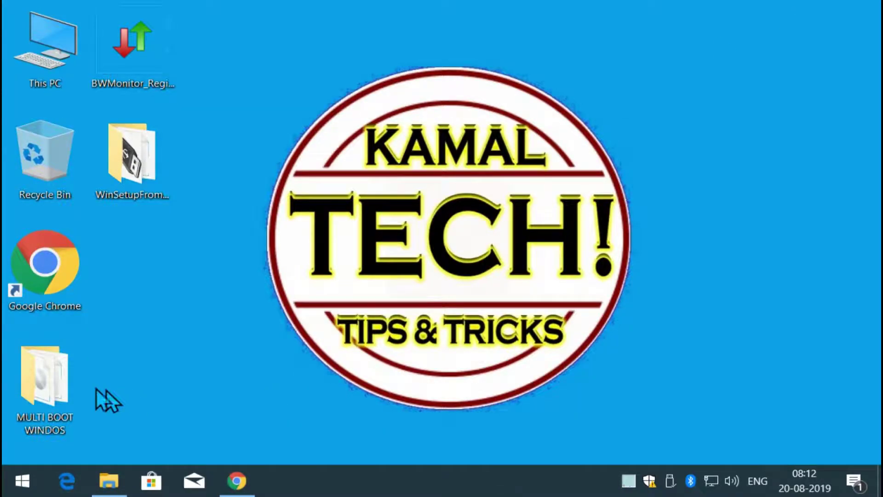
{"action": "double_click", "coordinate": [54, 377]}
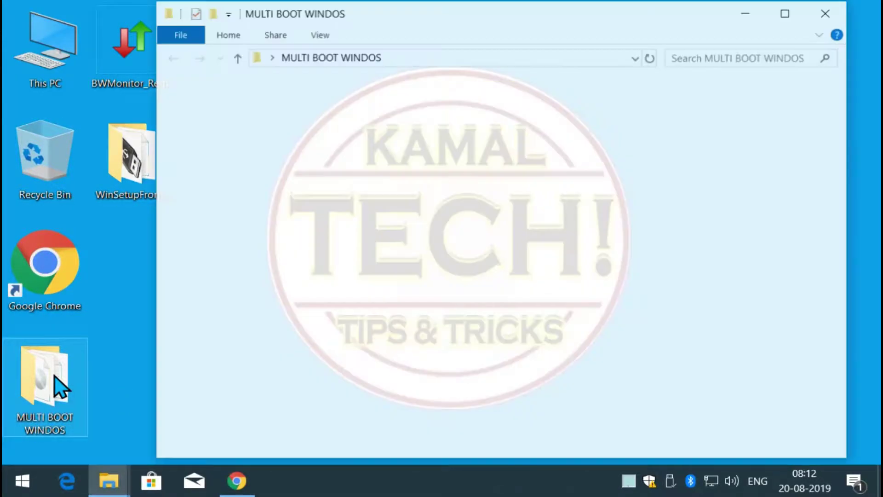
{"action": "right_click", "coordinate": [506, 338]}
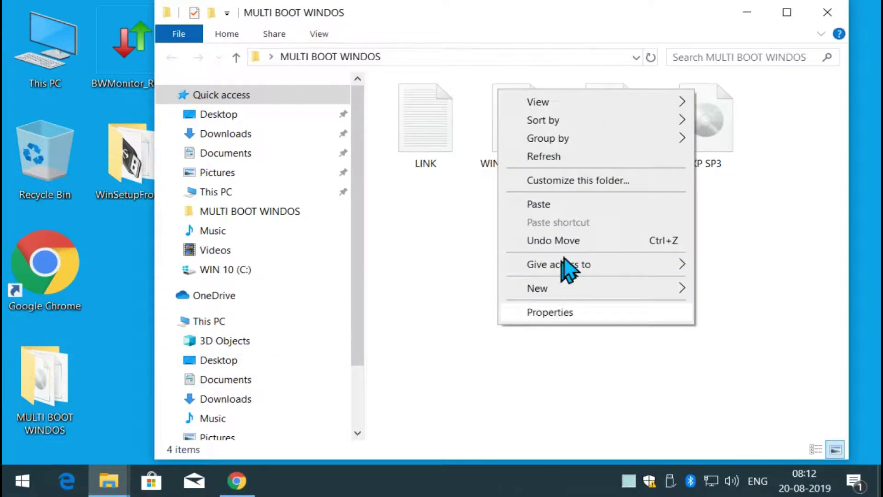
{"action": "left_click", "coordinate": [554, 203]}
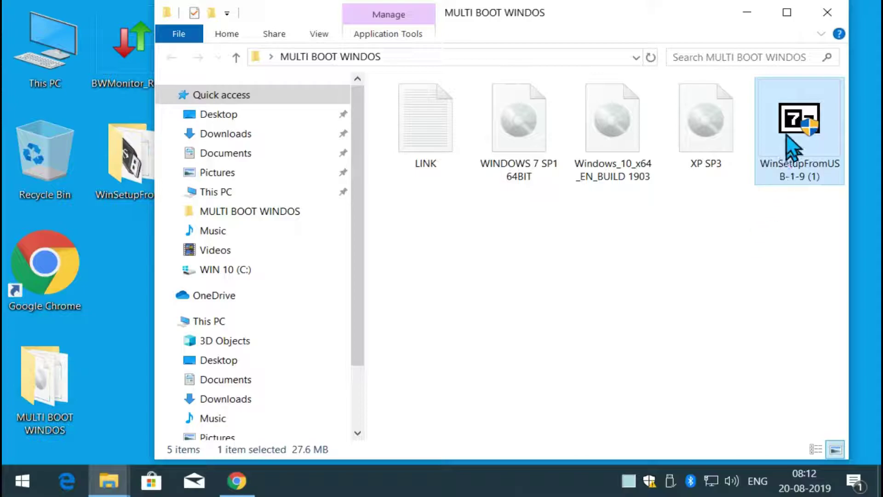
- Run the WinSetupFromUSB-1-9 (1) self-extracting archive with permission granted and extract it into the MULTI BOOT WINDOS folder
{"action": "double_click", "coordinate": [788, 121]}
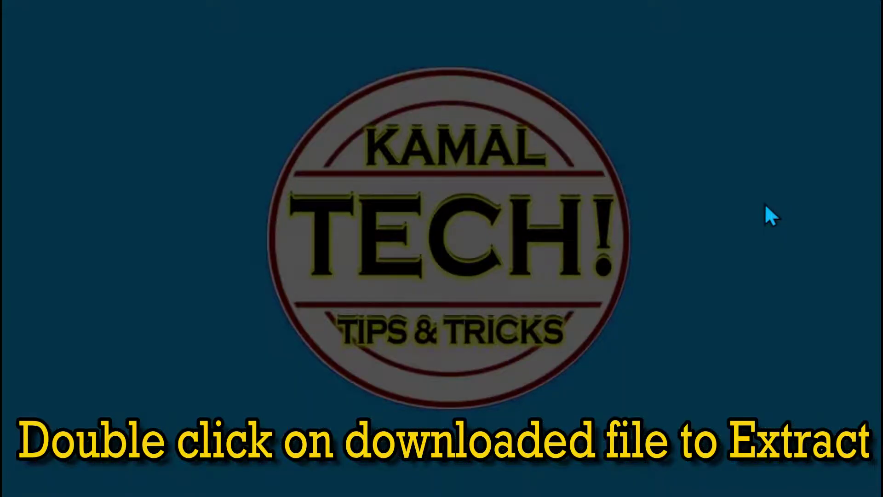
{"action": "left_click", "coordinate": [373, 358]}
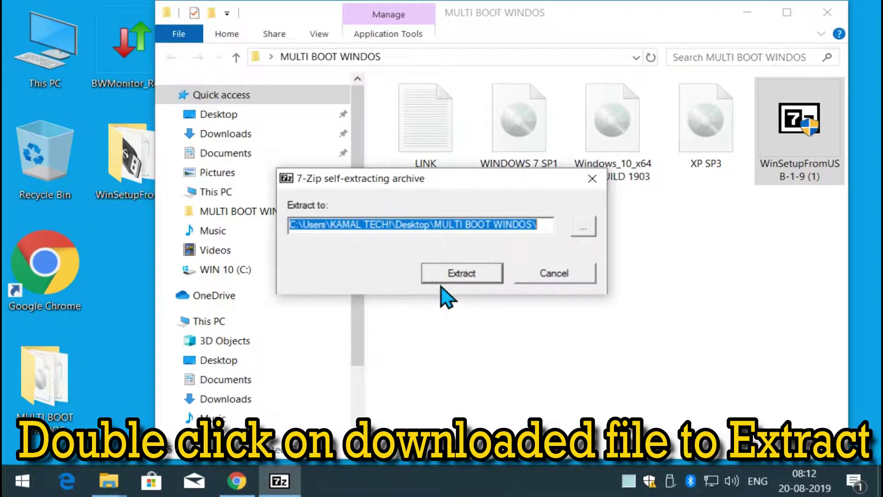
{"action": "left_click", "coordinate": [445, 276]}
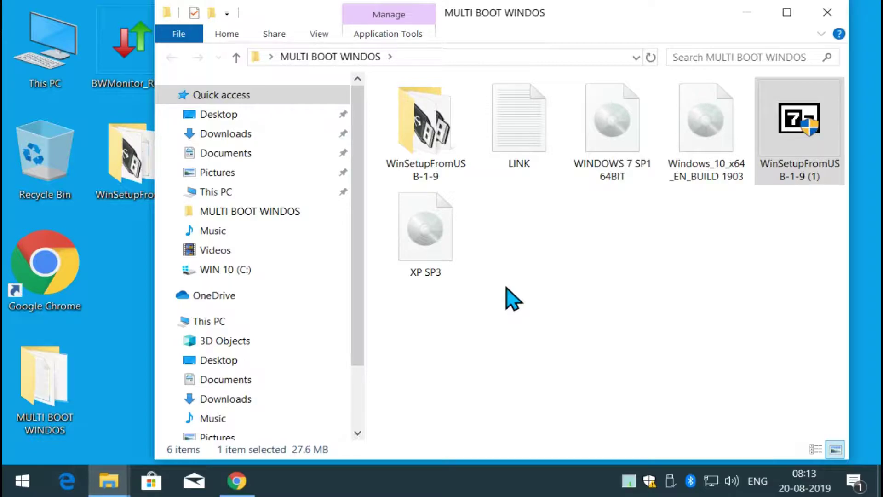
- Close the Chrome browser and refresh the desktop
{"action": "left_click", "coordinate": [246, 479]}
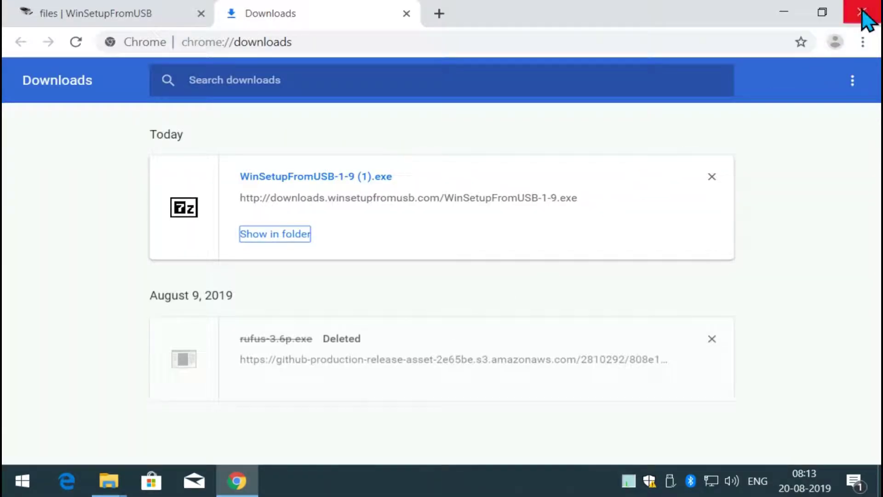
{"action": "left_click", "coordinate": [863, 14]}
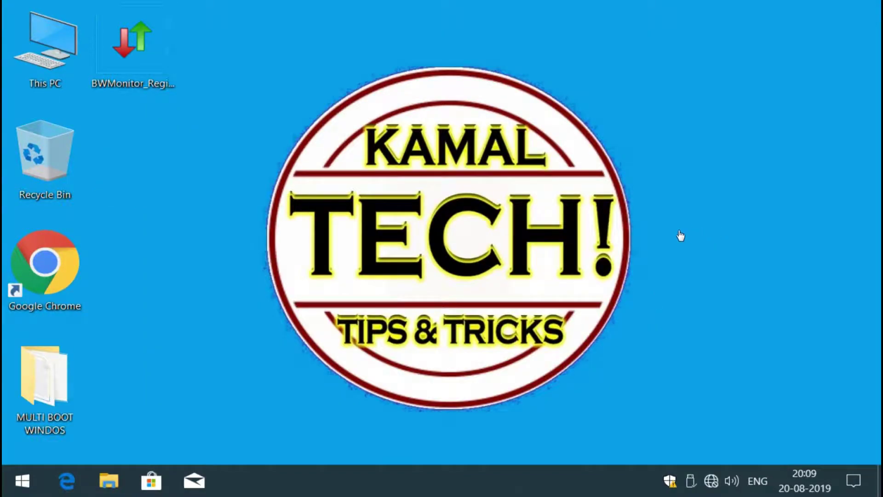
{"action": "right_click", "coordinate": [654, 206]}
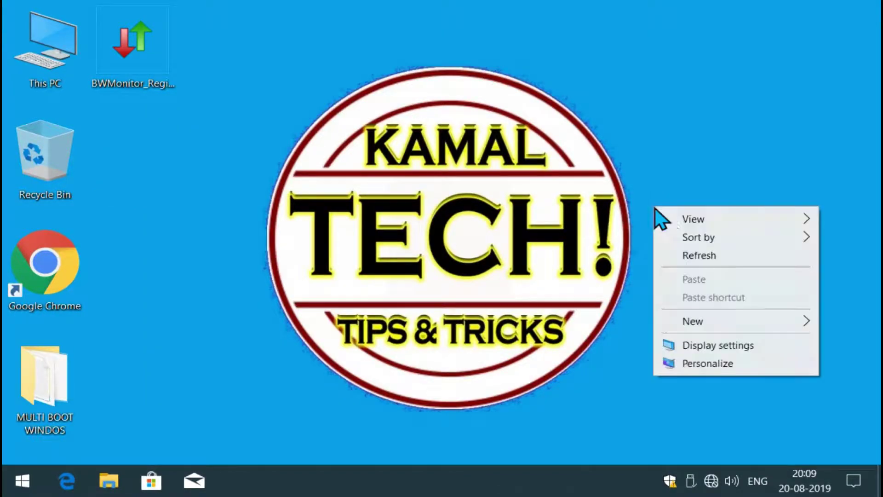
{"action": "left_click", "coordinate": [705, 255]}
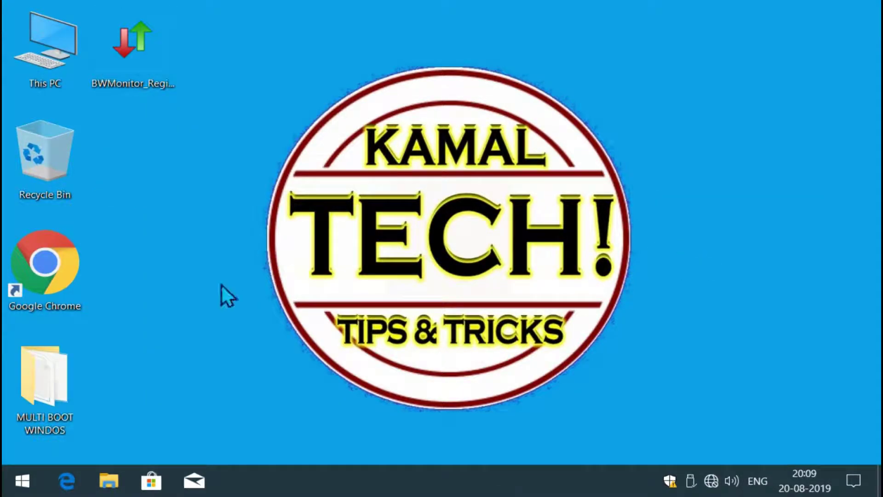
- Launch WinSetupFromUSB_1-9_x64 from the extracted WinSetupFromUSB-1-9 folder, then minimize the folder window and move the program window up
{"action": "double_click", "coordinate": [56, 380]}
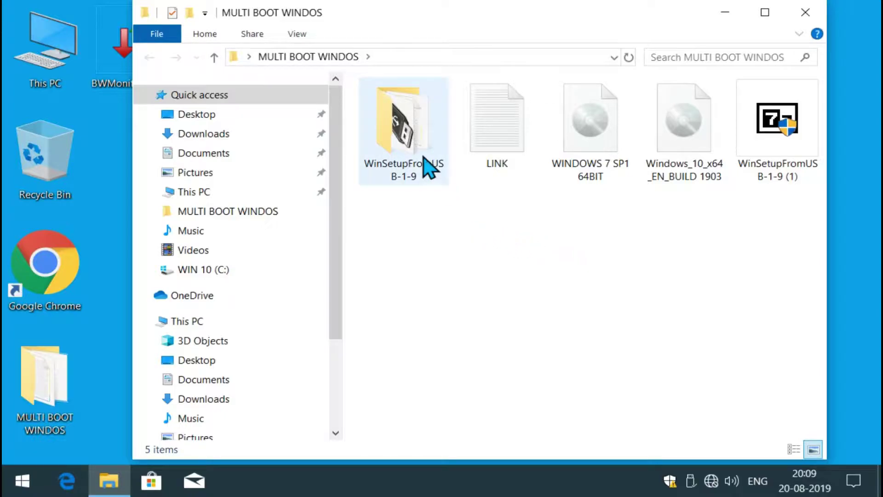
{"action": "double_click", "coordinate": [415, 145]}
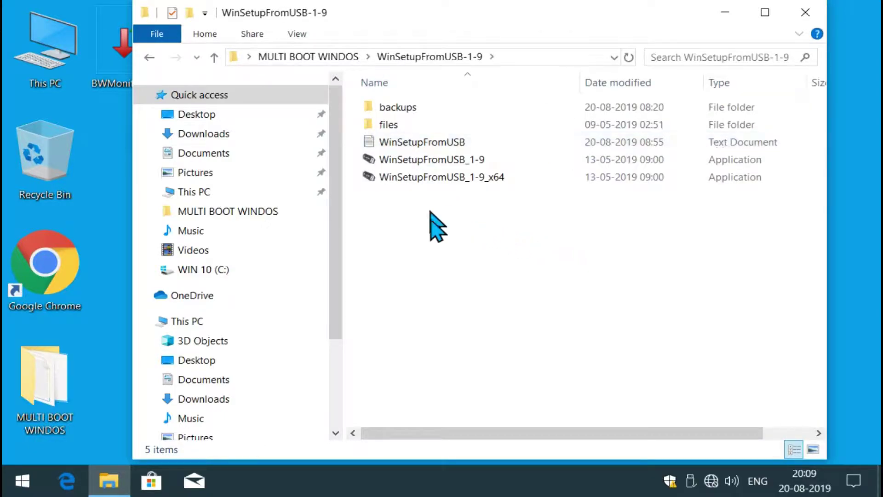
{"action": "double_click", "coordinate": [441, 181]}
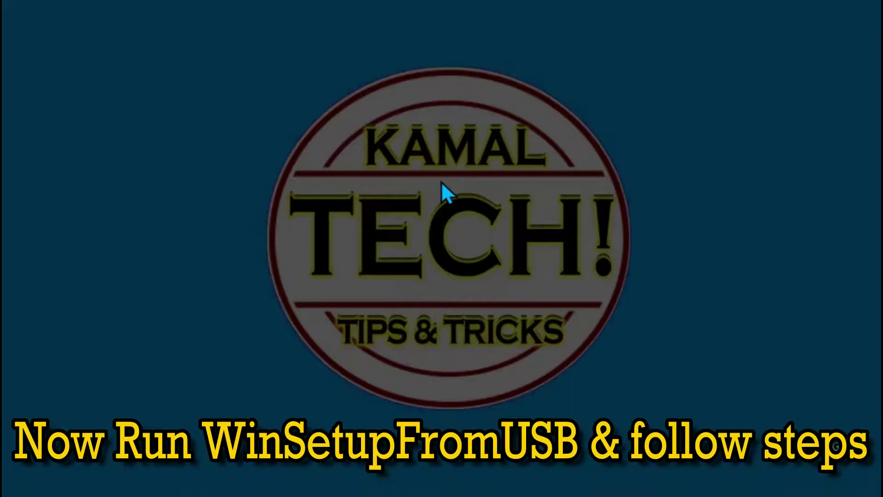
{"action": "left_click", "coordinate": [380, 349]}
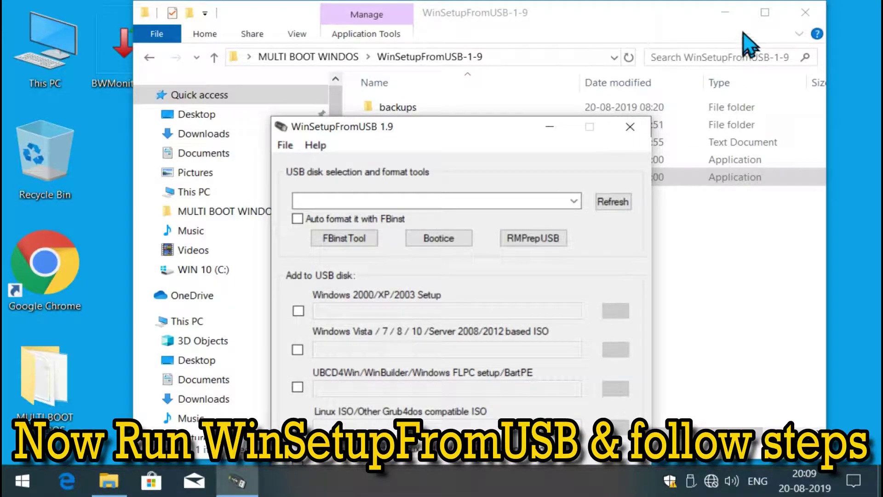
{"action": "left_click", "coordinate": [727, 14]}
{"action": "left_click_drag", "start_coordinate": [486, 136], "coordinate": [477, 21]}
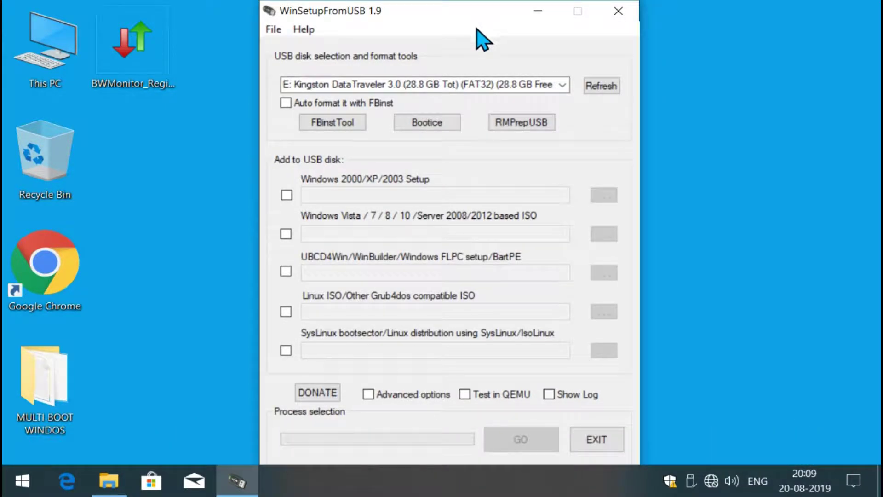
- Enable custom menu names for Vista/7/8/Server Source in the advanced options and close them
{"action": "left_click", "coordinate": [368, 394]}
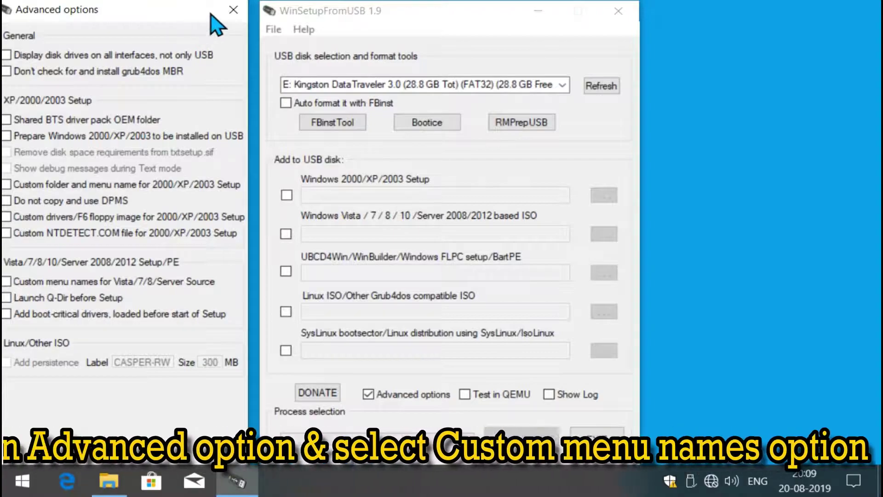
{"action": "left_click_drag", "start_coordinate": [383, 16], "coordinate": [437, 15]}
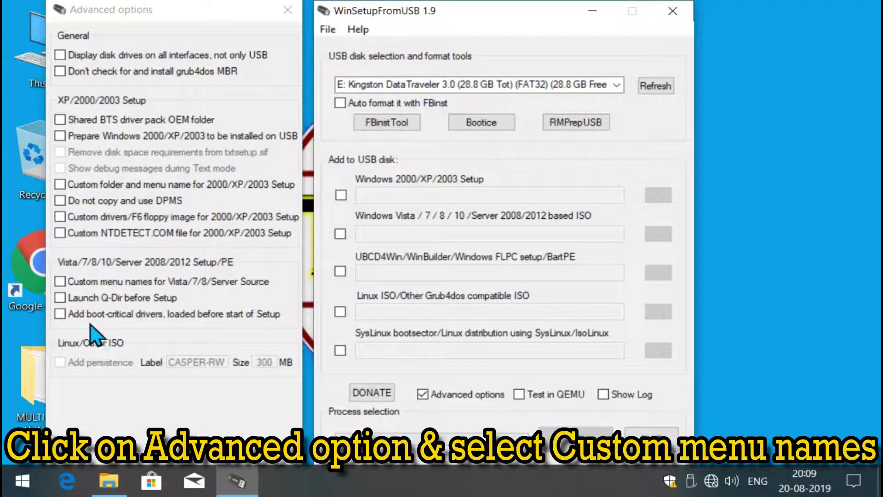
{"action": "left_click", "coordinate": [65, 283]}
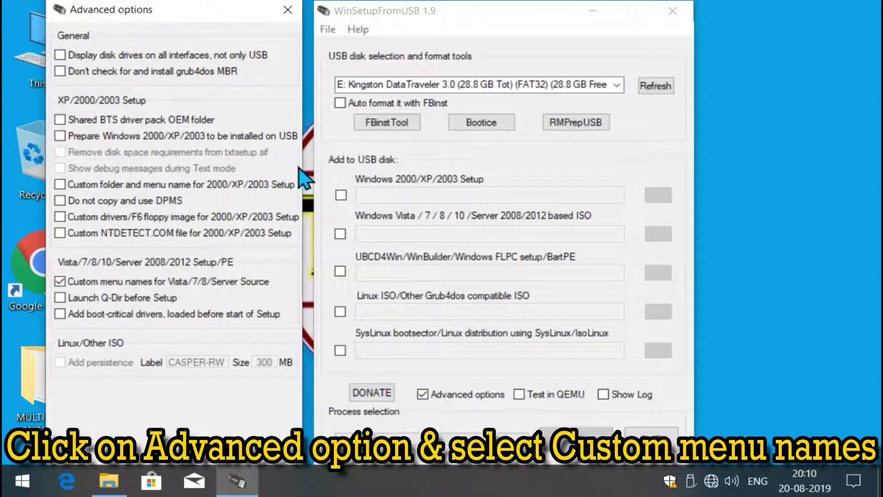
{"action": "left_click", "coordinate": [284, 10]}
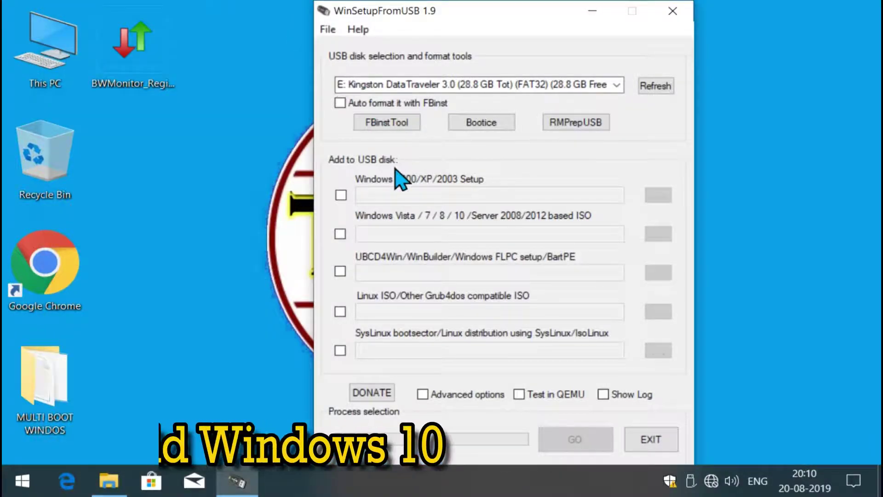
- Add the Windows_10_x64_EN_BUILD 1903 ISO as the Windows Vista/7/8/10/Server 2008/2012 source for the USB disk
{"action": "left_click", "coordinate": [340, 234]}
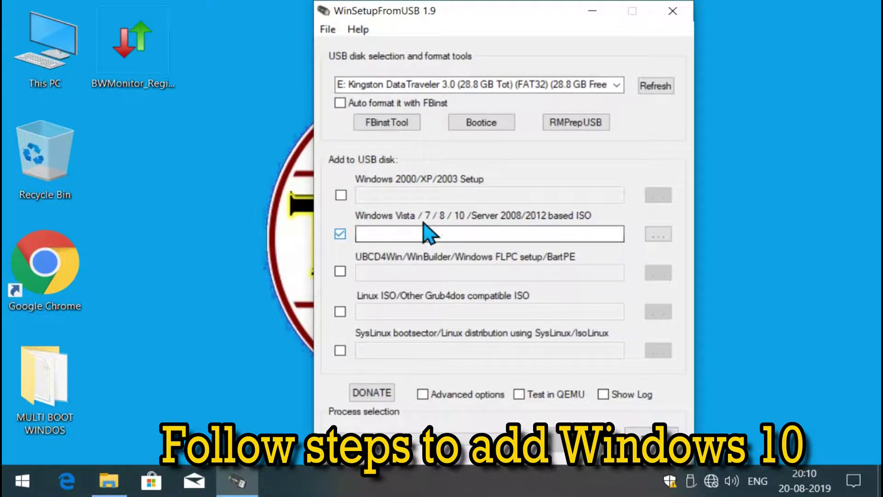
{"action": "left_click", "coordinate": [658, 235]}
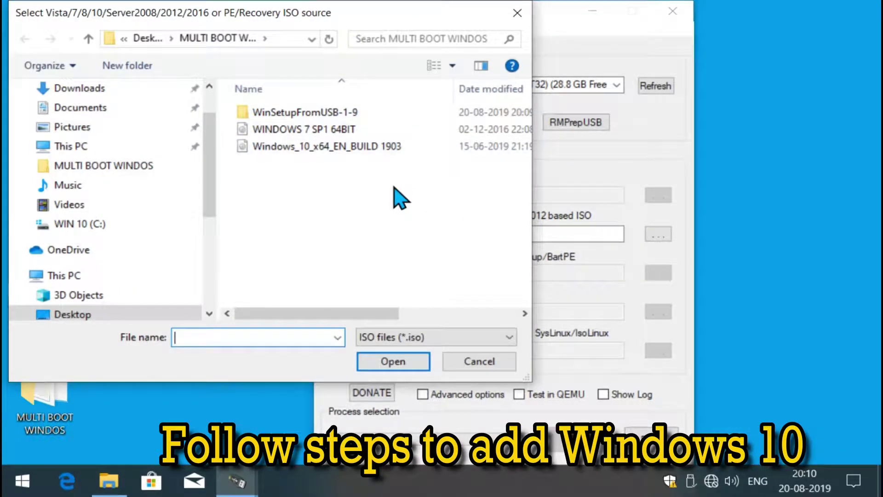
{"action": "left_click", "coordinate": [299, 150]}
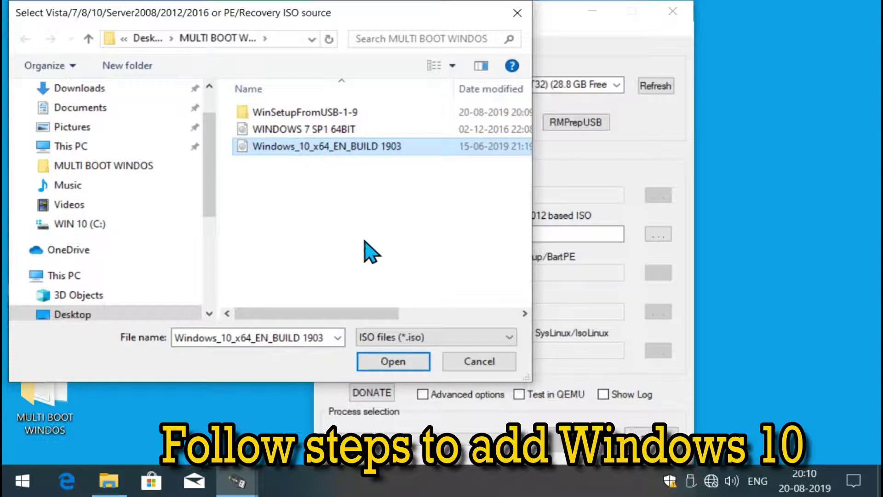
{"action": "left_click", "coordinate": [394, 361]}
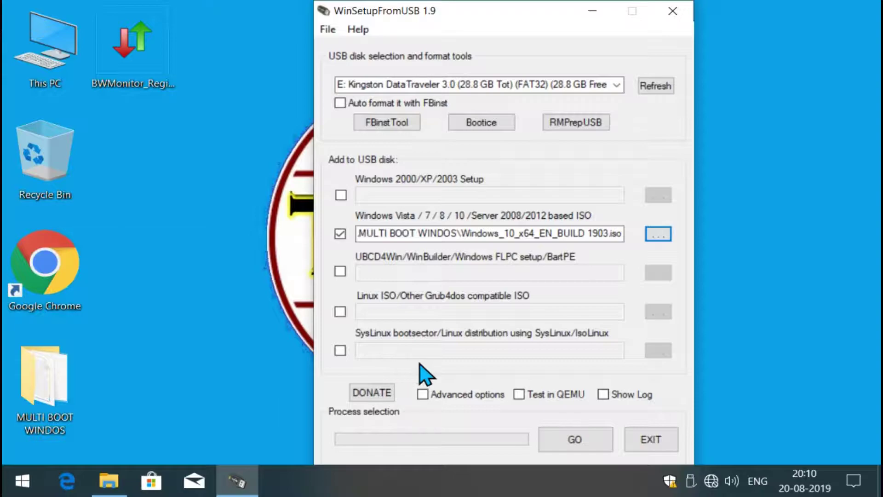
- Start writing the USB disk with the setup folder name WIN_10 and the boot menu name WINDOWS 10 PRO
{"action": "left_click", "coordinate": [569, 440]}
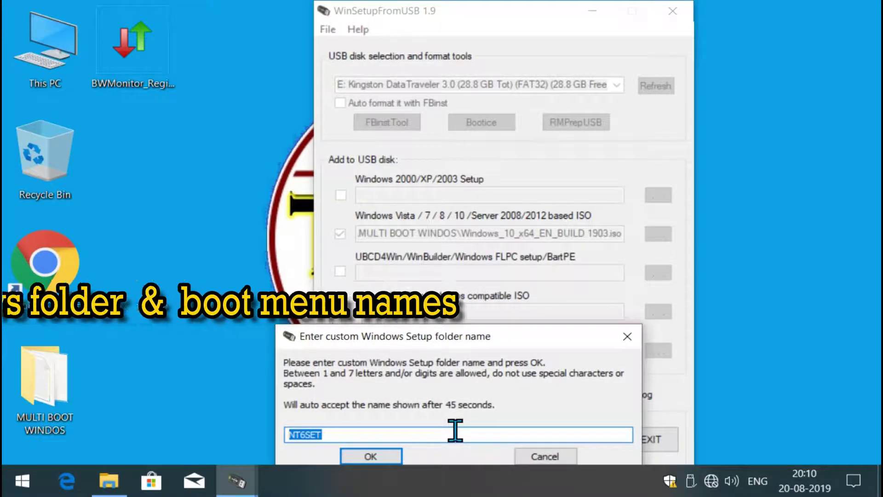
{"action": "type", "text": "WIN_10"}
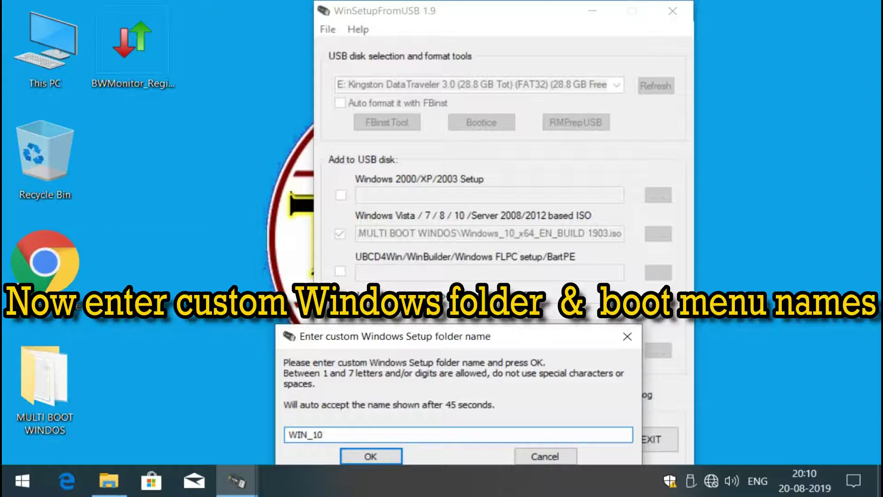
{"action": "left_click", "coordinate": [376, 460]}
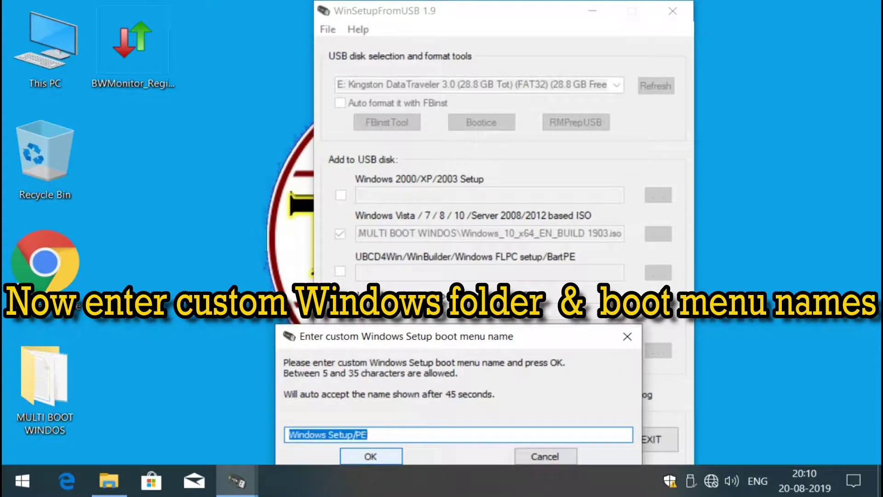
{"action": "type", "text": "WINDOWS 10 PRO"}
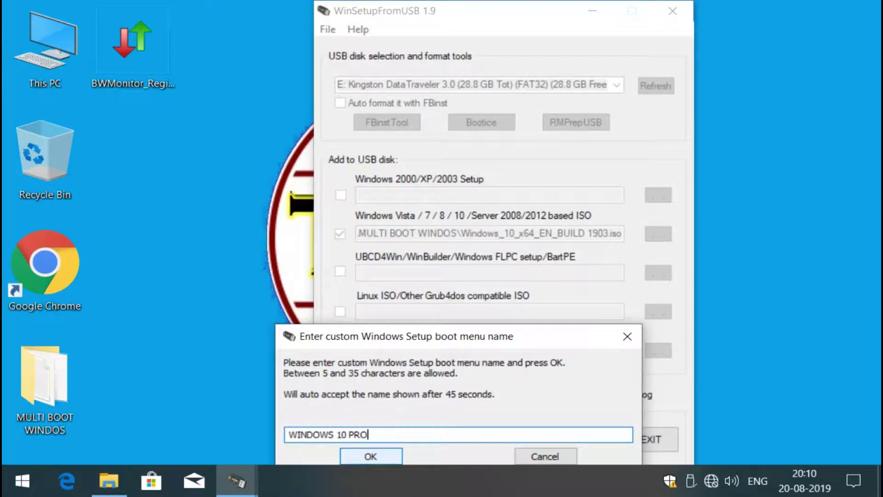
{"action": "left_click", "coordinate": [376, 455]}
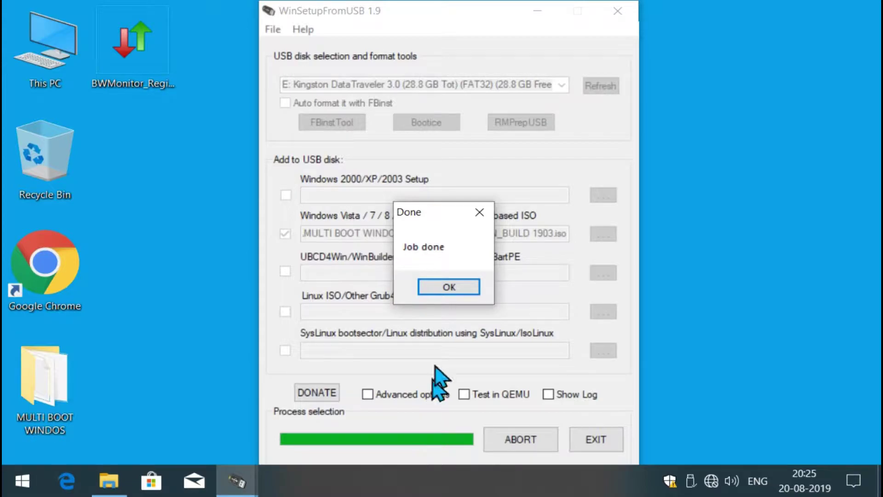
- Dismiss the finished job's notice, then enable custom menu names for Vista/7/8/Server Source in the advanced options and close them
{"action": "left_click", "coordinate": [449, 287]}
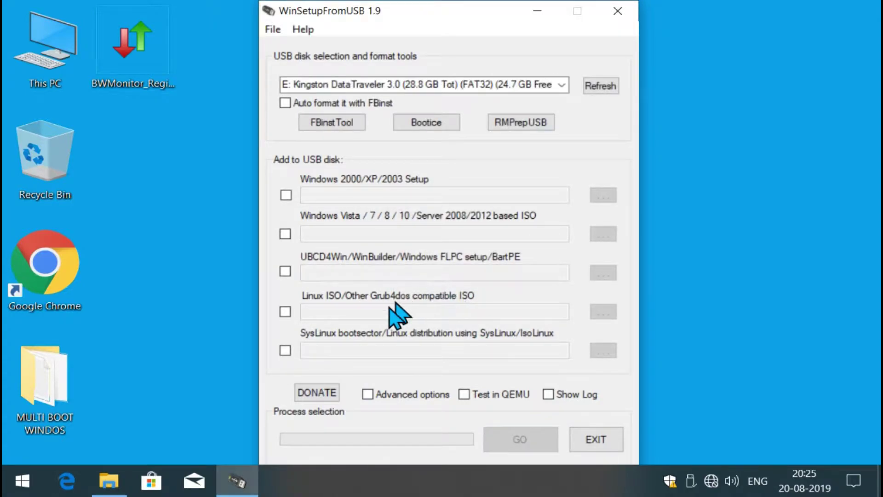
{"action": "left_click", "coordinate": [375, 396]}
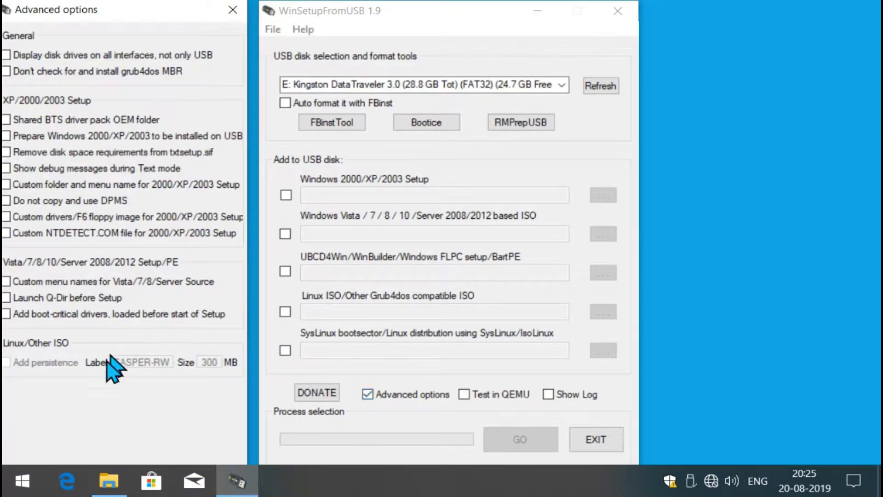
{"action": "left_click_drag", "start_coordinate": [174, 15], "coordinate": [185, 19]}
{"action": "left_click", "coordinate": [15, 285]}
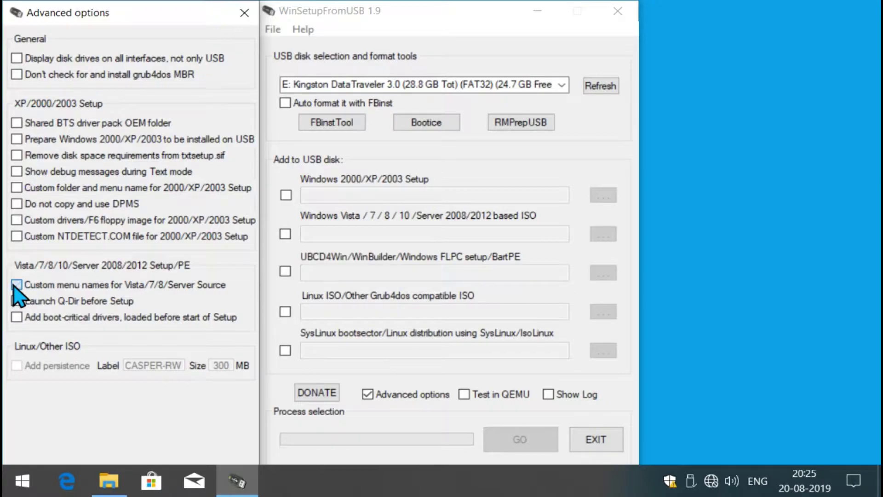
{"action": "left_click", "coordinate": [252, 17]}
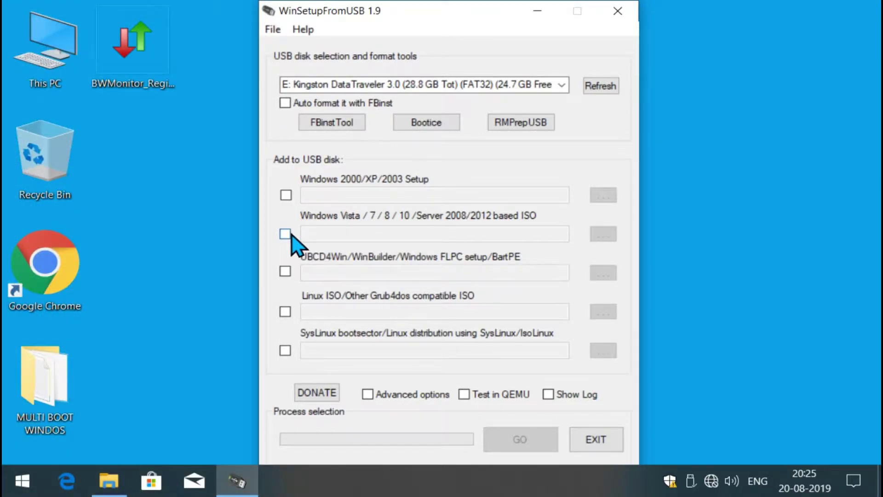
- Add the WINDOWS 7 SP1 64BIT ISO as the Windows Vista/7/8/10/Server 2008/2012 source, accepting that it is split for FAT32
{"action": "left_click", "coordinate": [291, 235]}
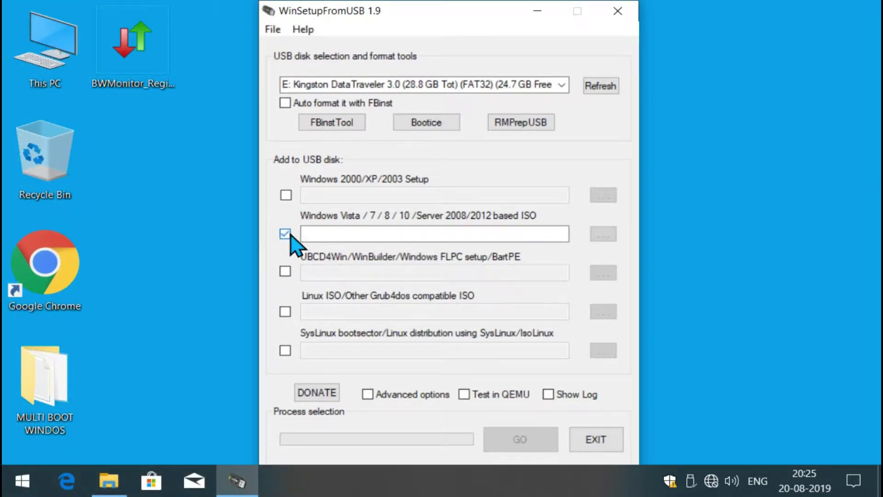
{"action": "left_click", "coordinate": [601, 237]}
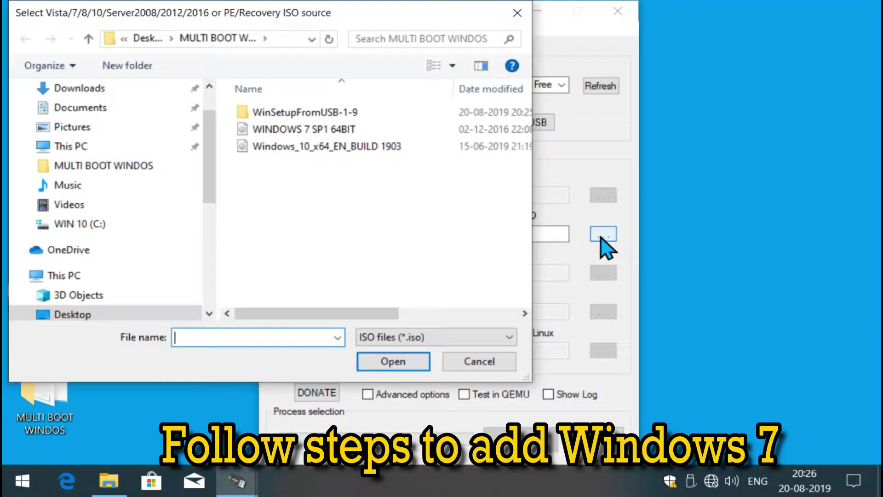
{"action": "left_click", "coordinate": [340, 129]}
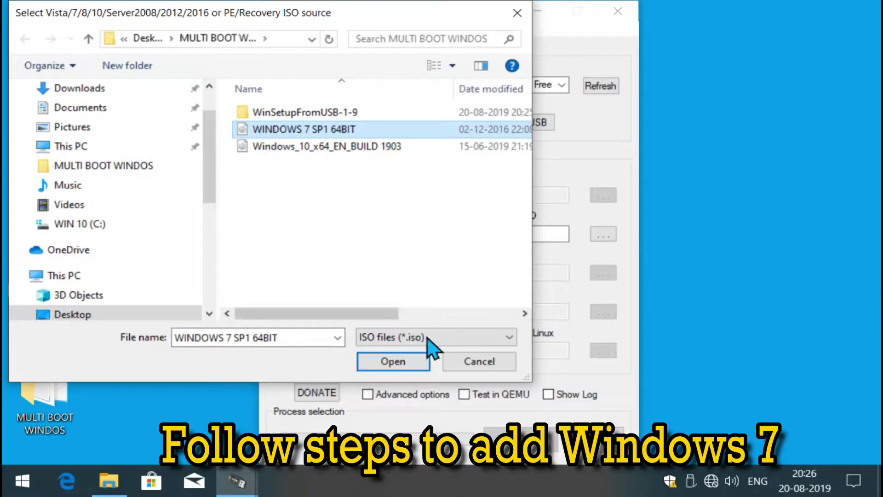
{"action": "left_click", "coordinate": [411, 361]}
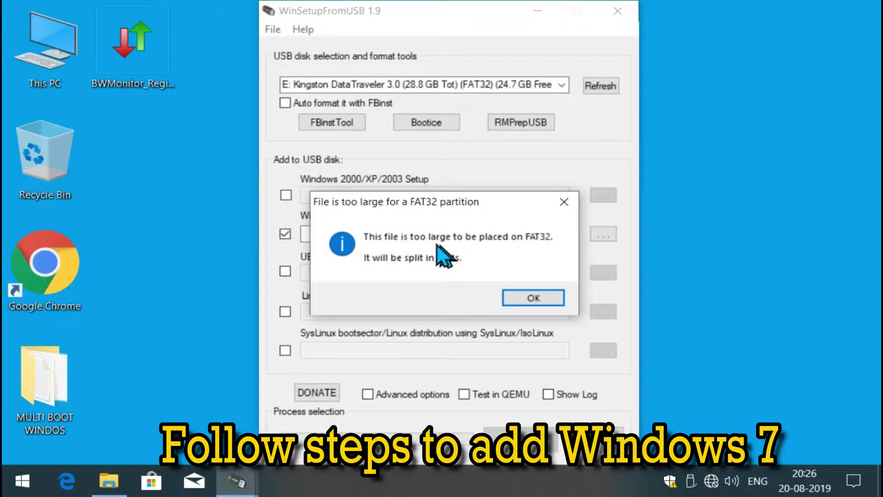
{"action": "left_click", "coordinate": [520, 293]}
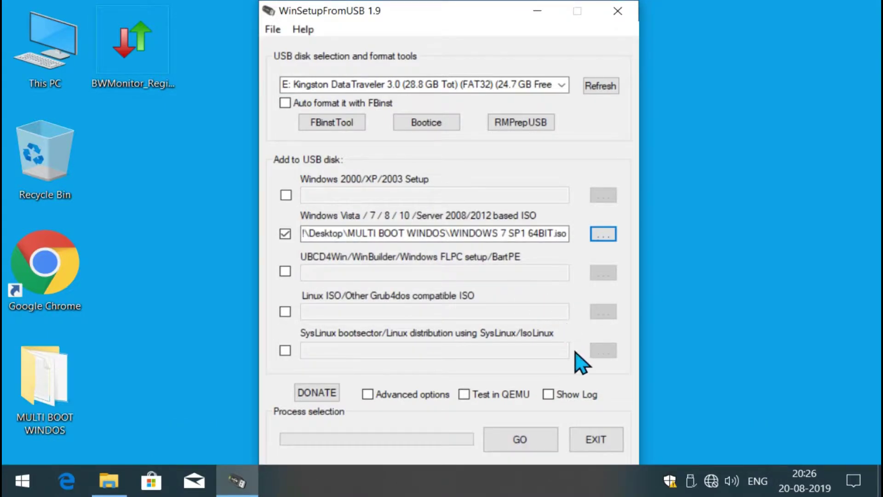
- Start writing the USB disk with the setup folder name WIN_7 and the boot menu name WINDOWS 7 HP
{"action": "left_click", "coordinate": [522, 443]}
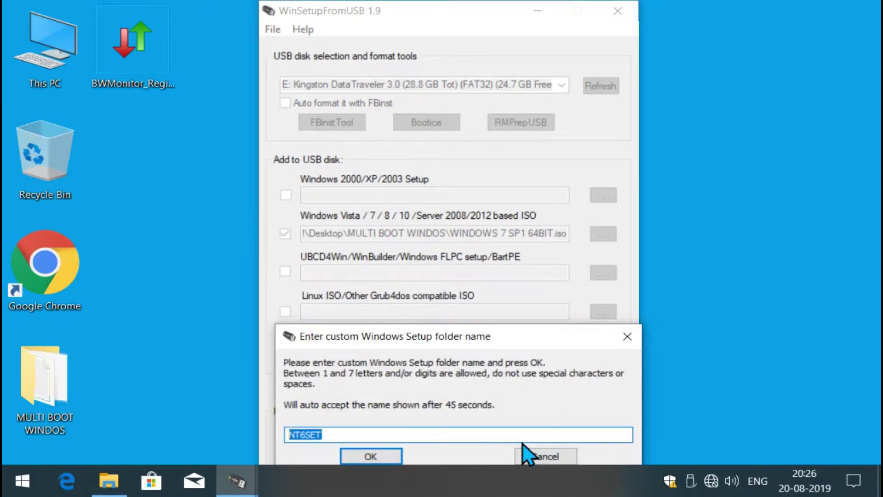
{"action": "type", "text": "W"}
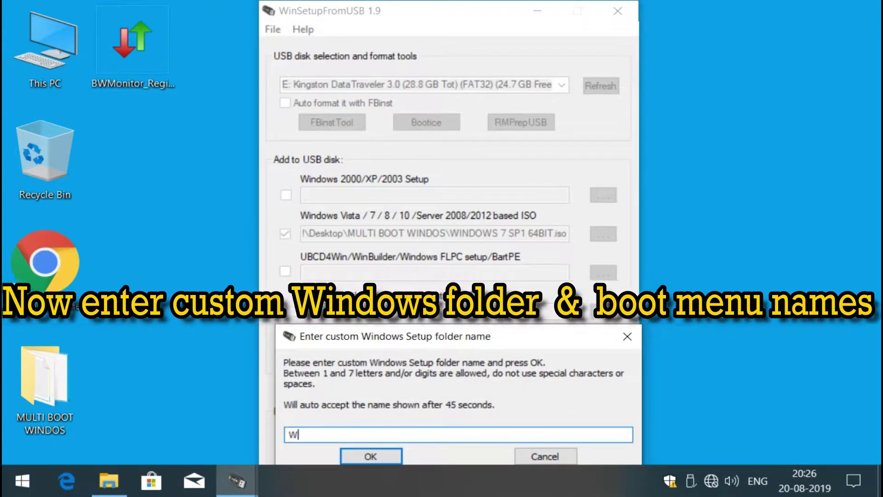
{"action": "type", "text": "IN_"}
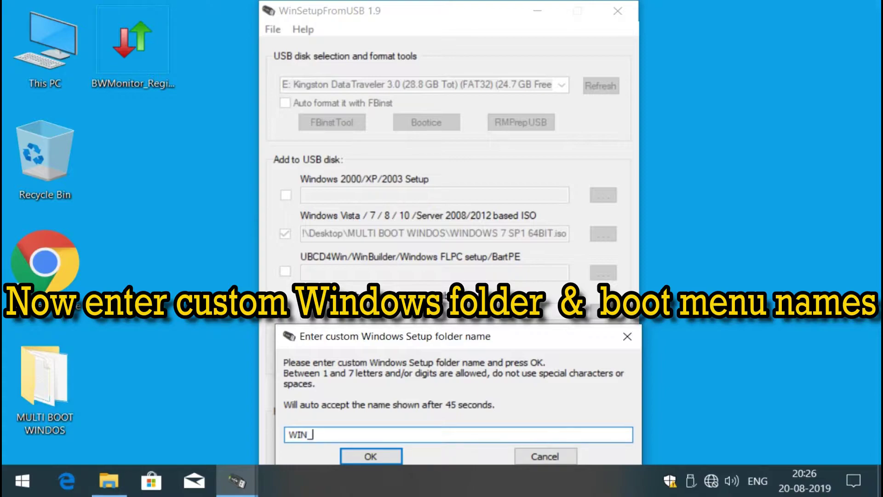
{"action": "type", "text": "7"}
{"action": "left_click", "coordinate": [374, 456]}
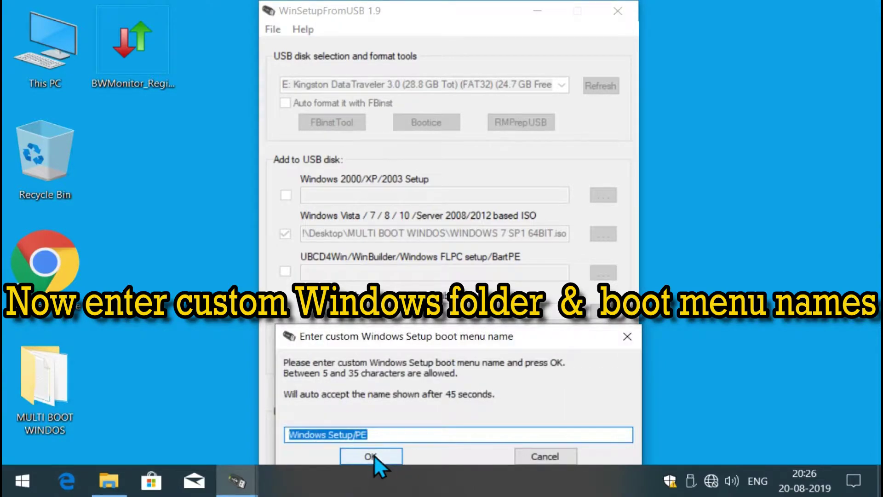
{"action": "type", "text": "WIN"}
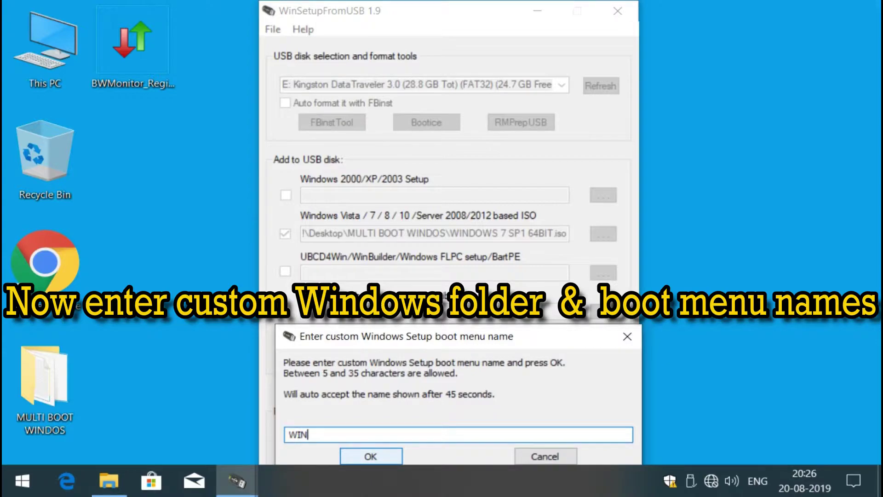
{"action": "type", "text": "DOWS 7"}
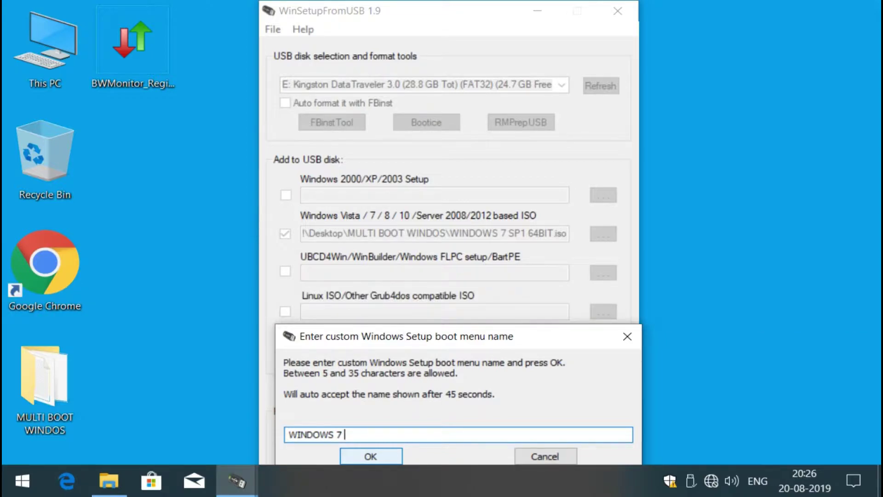
{"action": "type", "text": " HP"}
{"action": "left_click", "coordinate": [377, 459]}
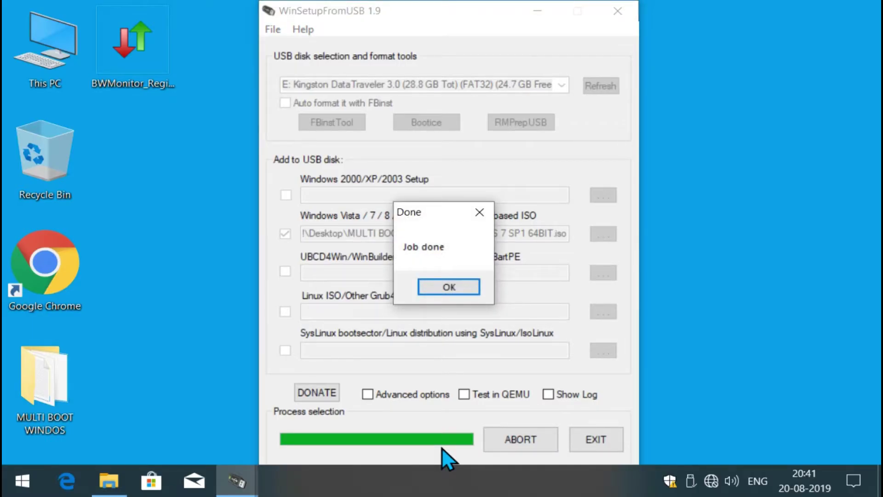
- Dismiss the finished job's notice, exit WinSetupFromUSB and shut down the computer
{"action": "left_click", "coordinate": [460, 290]}
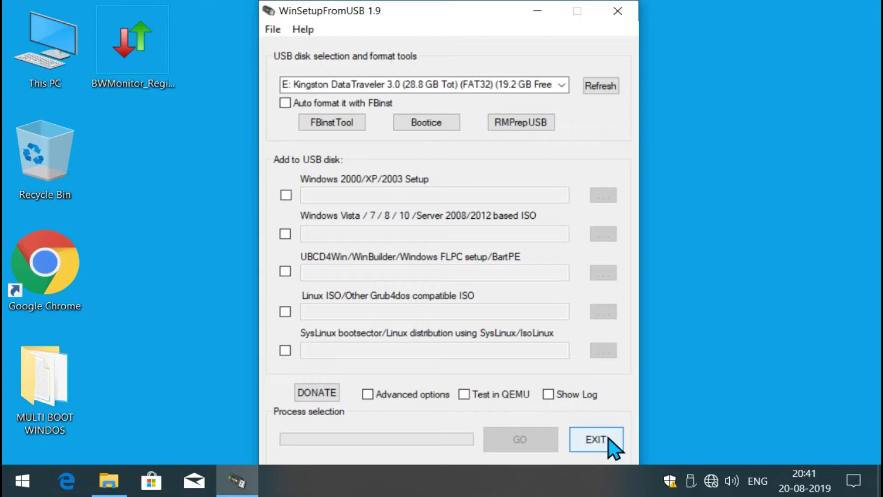
{"action": "left_click", "coordinate": [597, 439]}
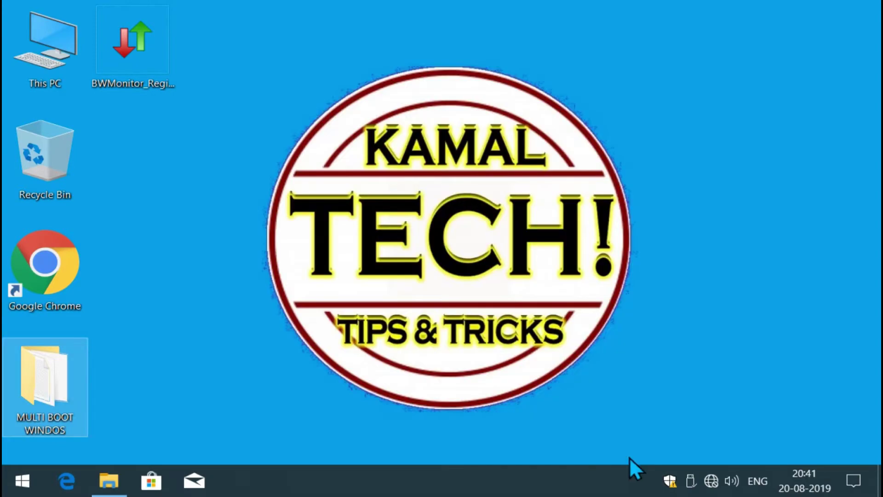
{"action": "left_click", "coordinate": [22, 483]}
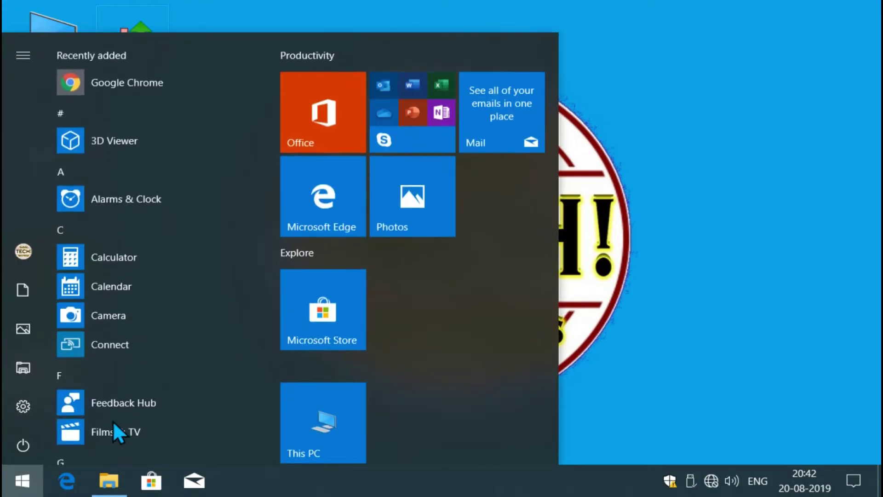
{"action": "left_click", "coordinate": [22, 446]}
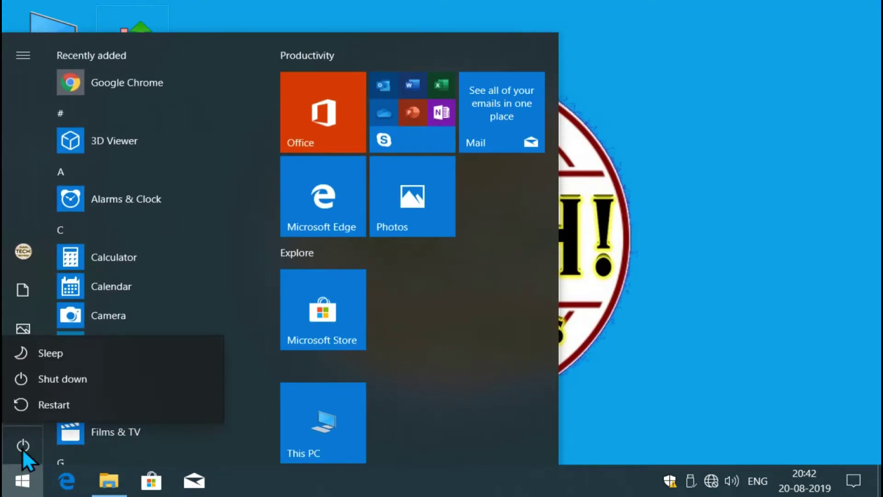
{"action": "left_click", "coordinate": [75, 377]}
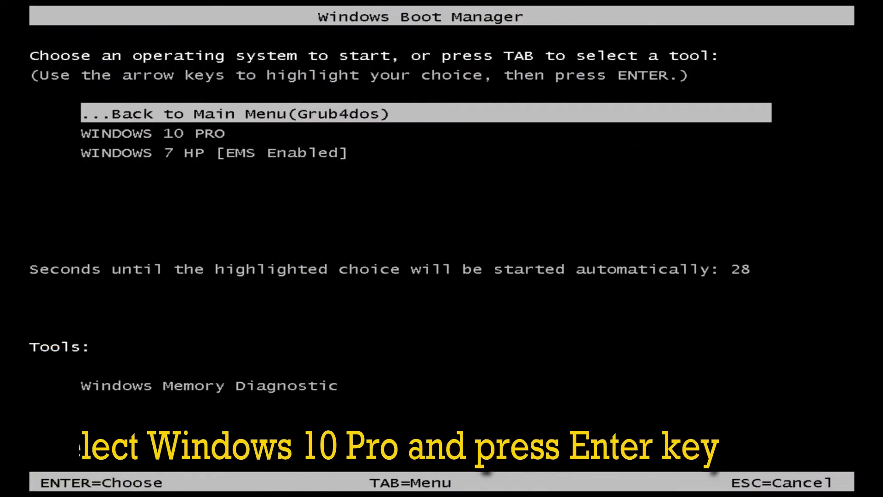
- Test the WINDOWS 10 PRO entry by booting it from Windows Boot Manager, then cancel the Windows installation
{"action": "key", "text": "Down"}
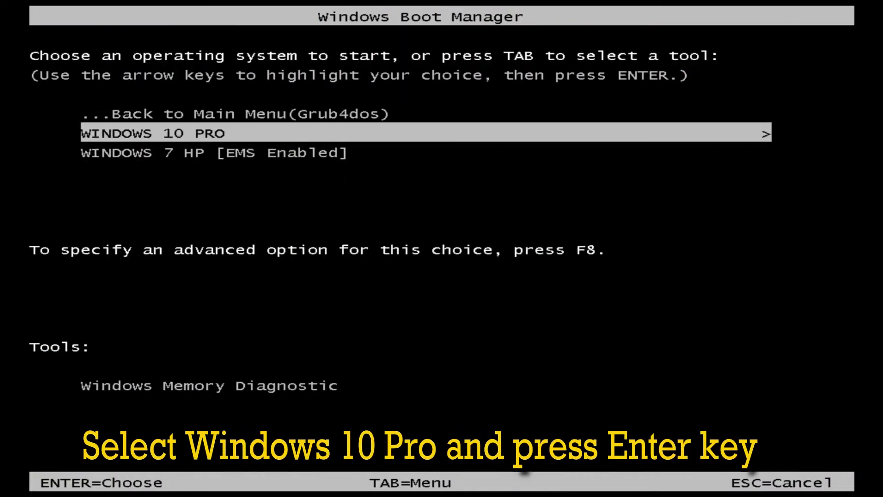
{"action": "key", "text": "Down"}
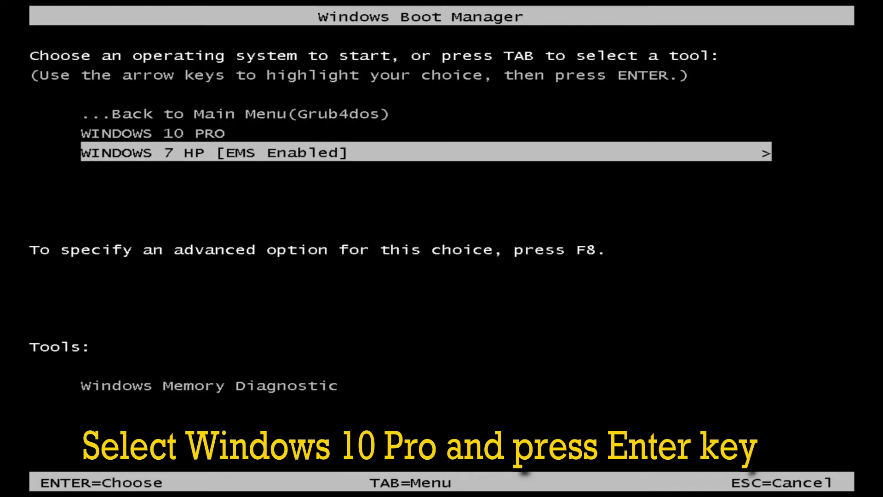
{"action": "key", "text": "Up"}
{"action": "key", "text": "Return"}
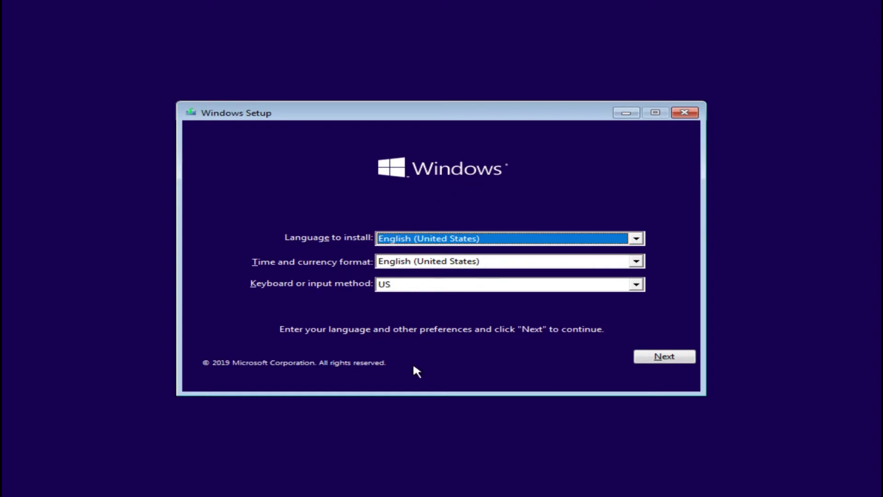
{"action": "left_click", "coordinate": [689, 113]}
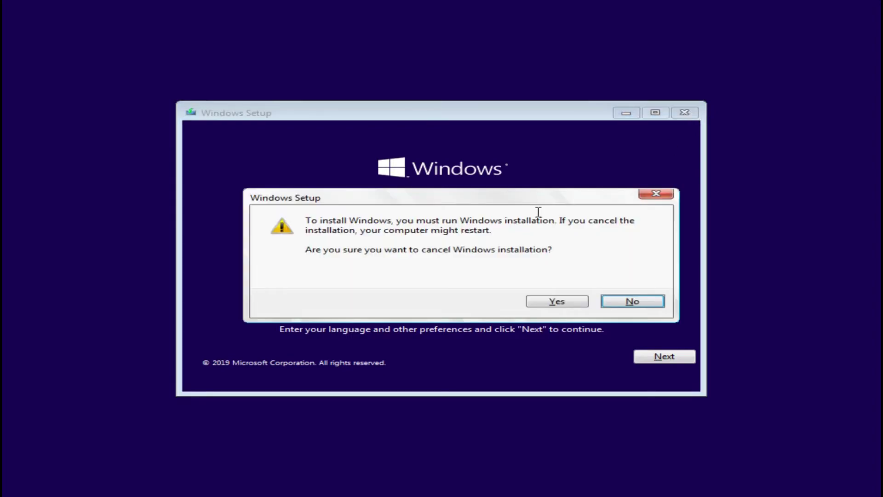
{"action": "left_click", "coordinate": [564, 302]}
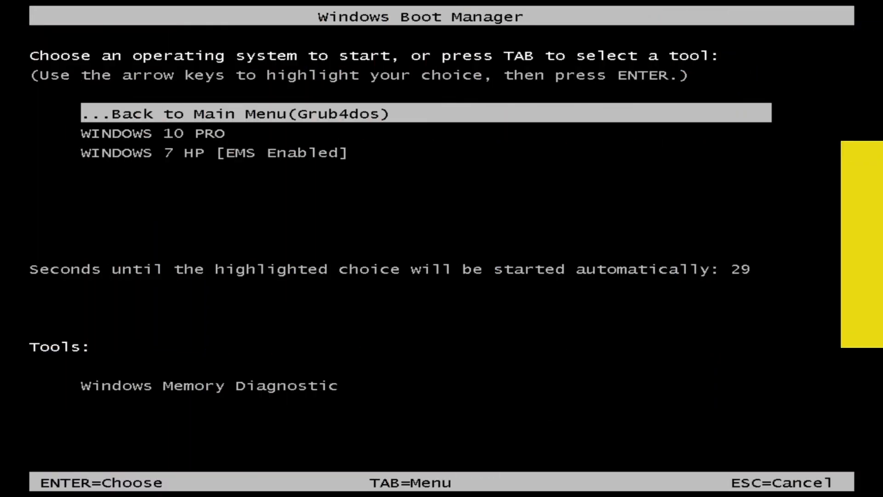
- Test the WINDOWS 7 HP entry by booting it from Windows Boot Manager, then cancel the Windows installation
{"action": "key", "text": "Down"}
{"action": "key", "text": "Down"}
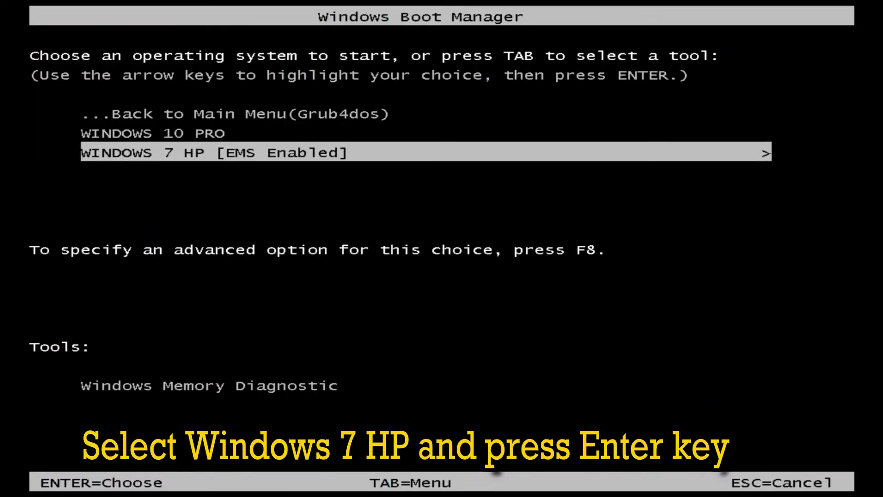
{"action": "key", "text": "Return"}
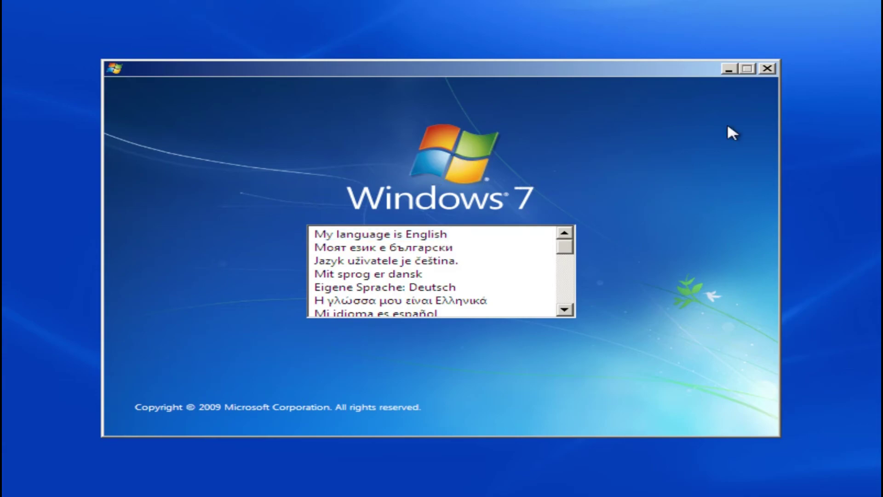
{"action": "left_click", "coordinate": [767, 69]}
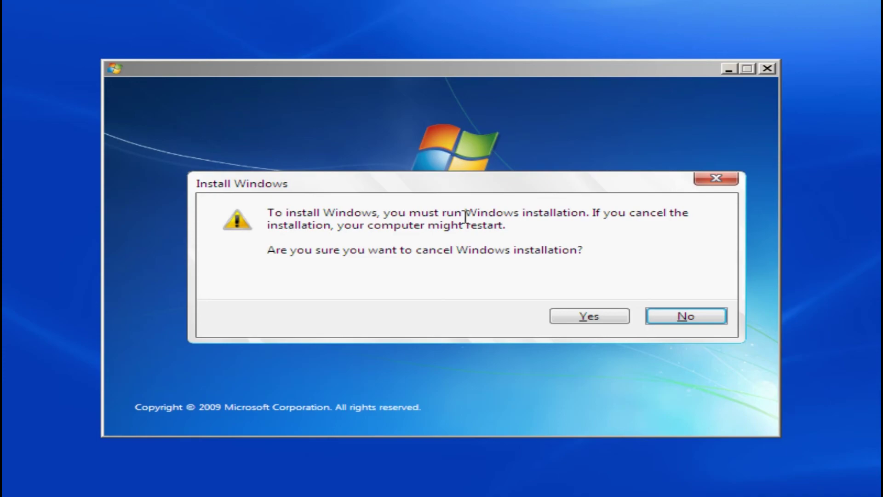
{"action": "left_click", "coordinate": [591, 316]}
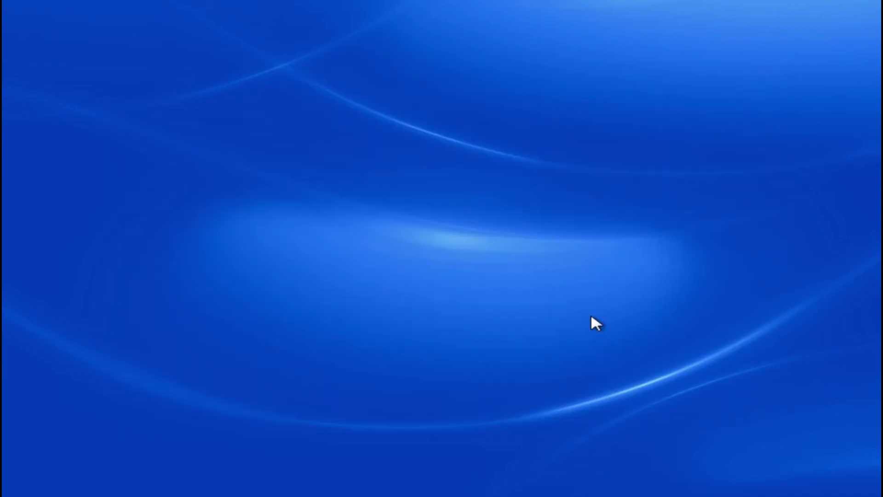